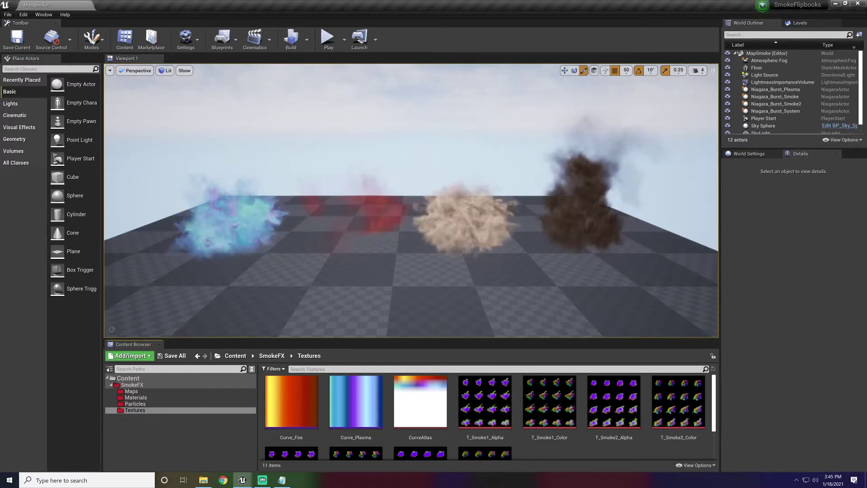
- Inspect the T_Smoke1_Color and T_Smoke1_Alpha flipbook textures before returning to M_Smoke
double_click(549, 403)
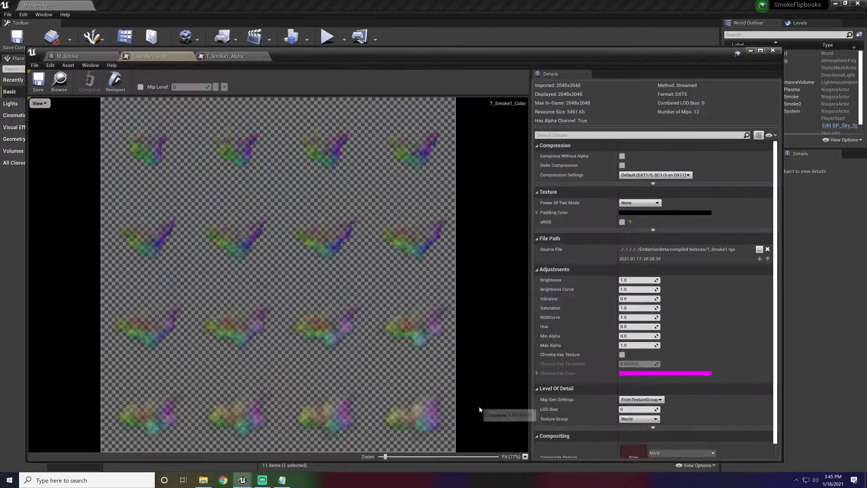
left_click(223, 56)
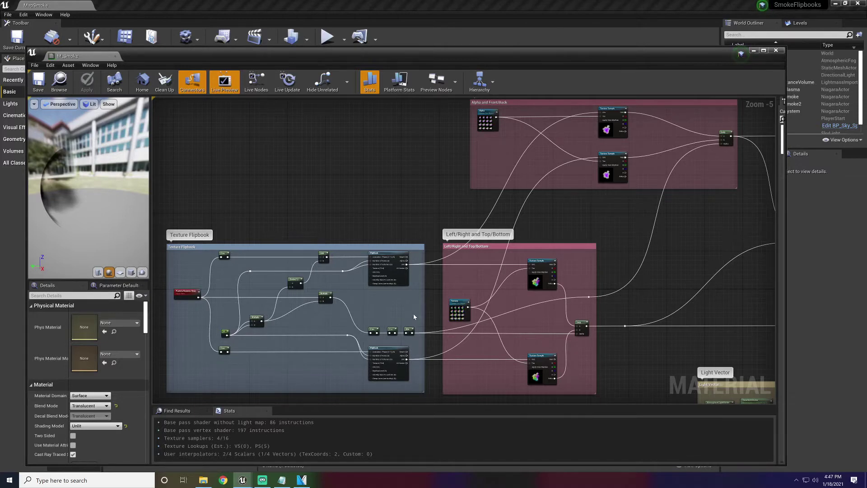
- Pan the M_Smoke graph to the Light Vector, Right/Left and Bottom/Top groups
mouse_move(637, 311)
right_mouse_down()
mouse_move(340, 269)
mouse_move(317, 281)
right_mouse_up()
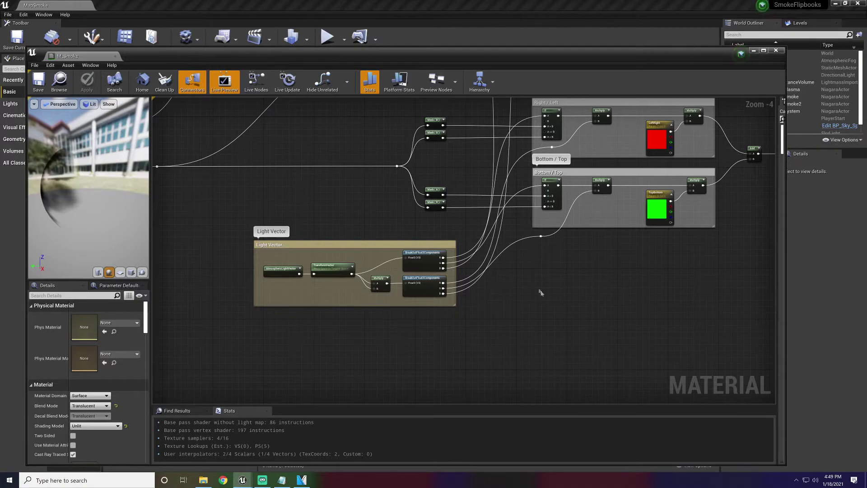
- Pan the M_Smoke graph to the particle color, fog and emissive output nodes
right_click_drag(541, 293, 566, 259)
scroll(567, 259, "down", 2)
scroll(556, 252, "up", 2)
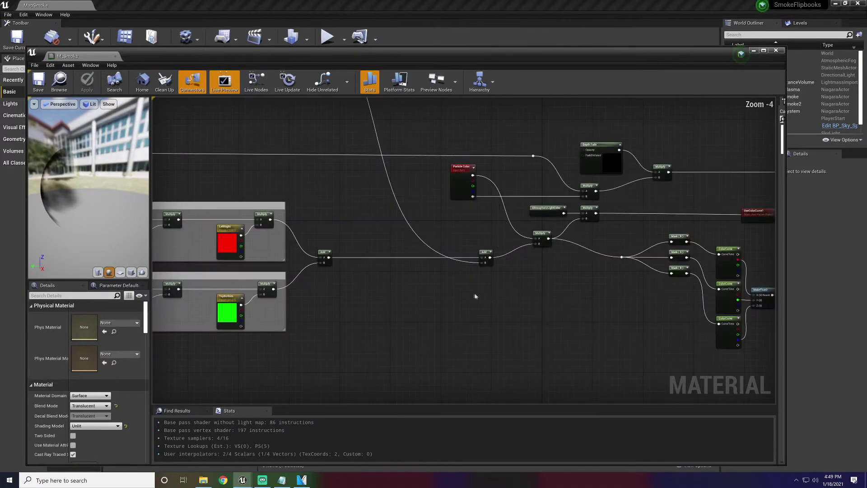
right_click_drag(475, 296, 490, 289)
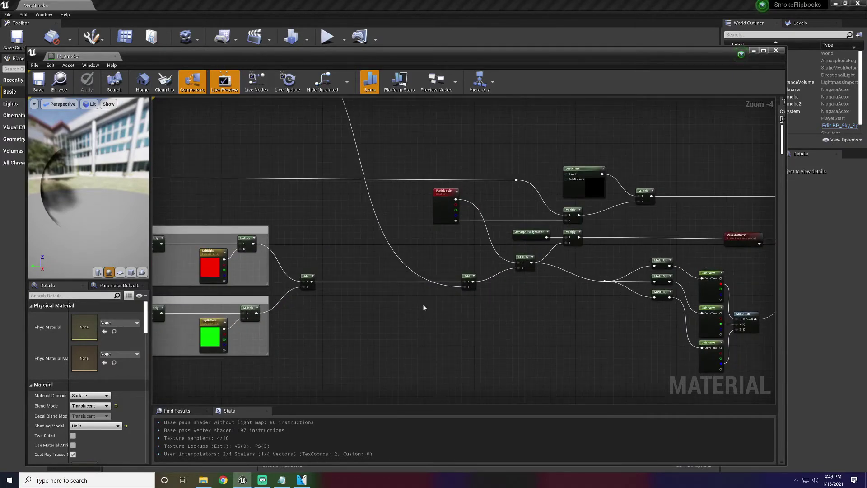
scroll(423, 306, "down", 1)
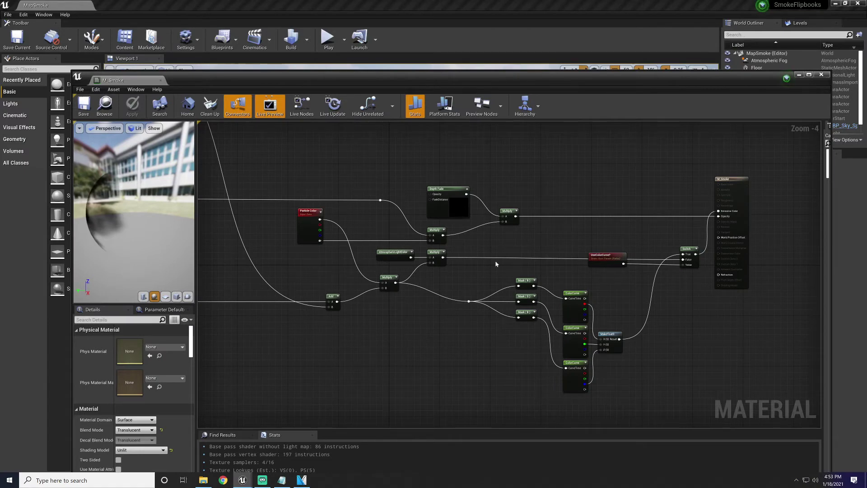
- Move the material editor aside to reveal the level's four smoke bursts
left_click_drag(316, 76, 396, 415)
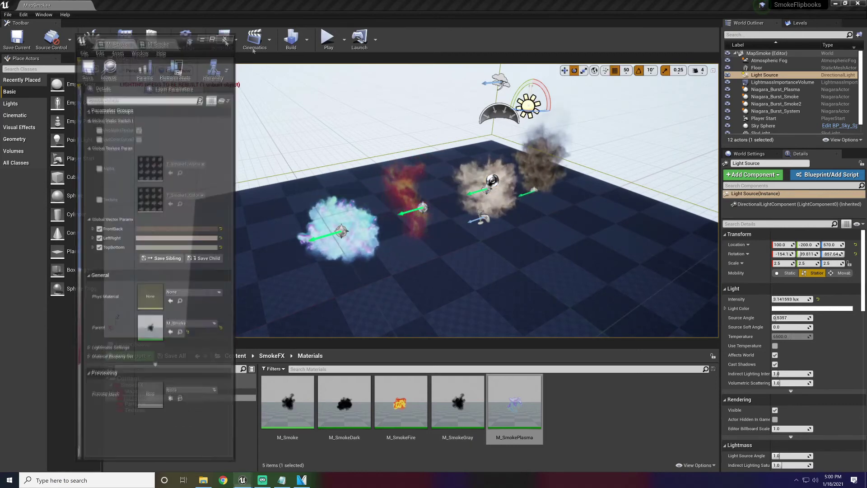
- Rotate the directional light source to relight the four smoke bursts
left_click_drag(535, 92, 535, 118)
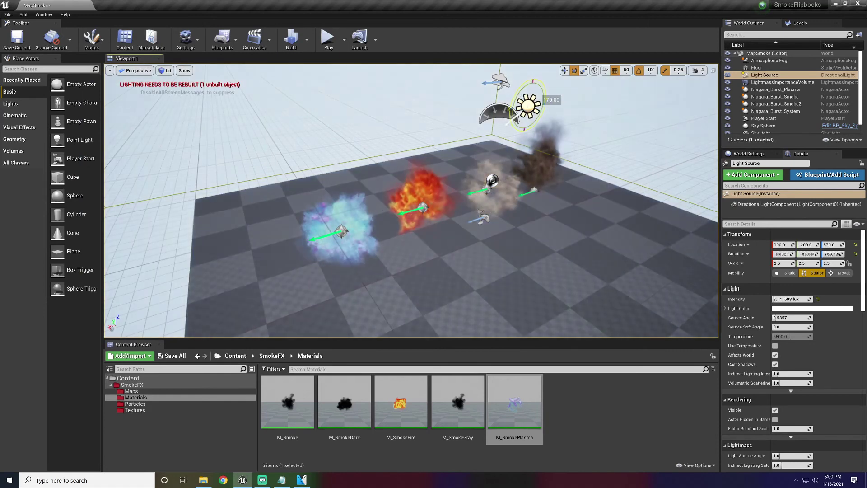